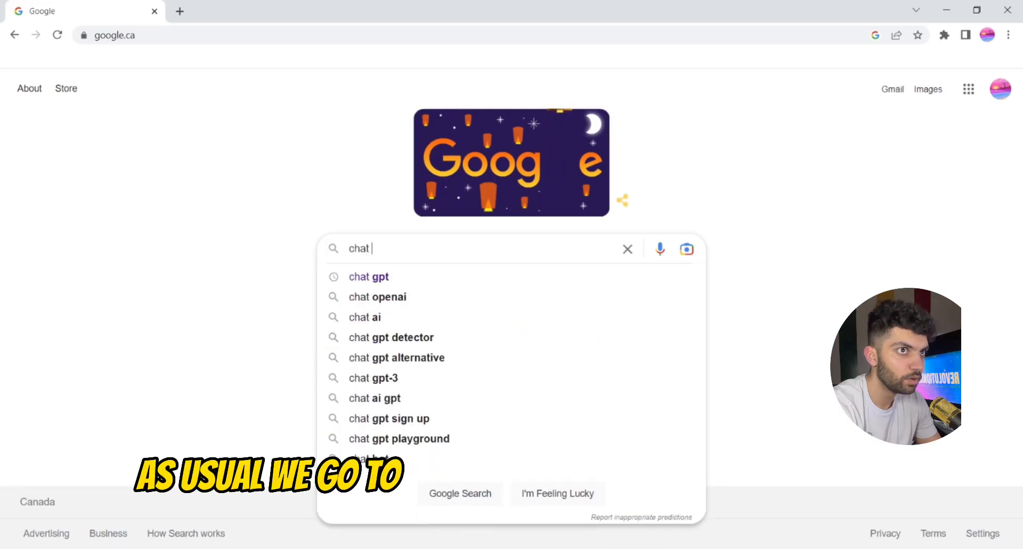
type("gpt")
- Submit the Google search for 'chat gpt' to reach the ChatGPT result
key("Return")
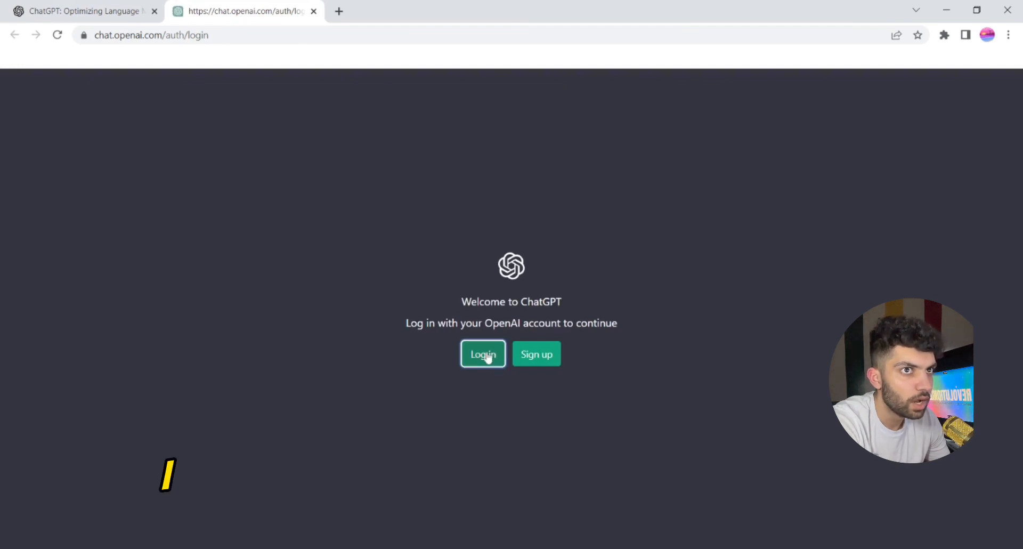
- Log in to ChatGPT via Continue with Google using the existing Google account
left_click(483, 355)
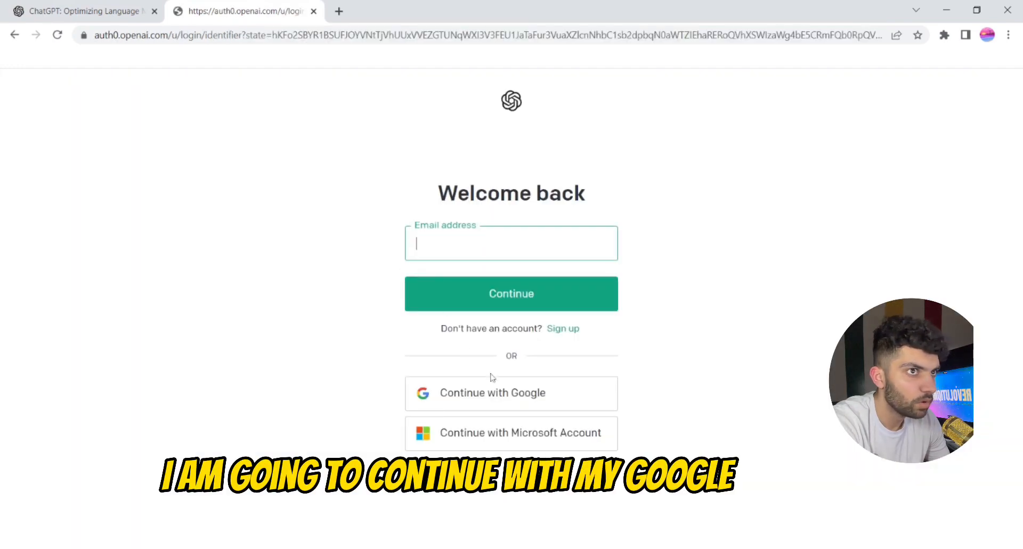
left_click(493, 389)
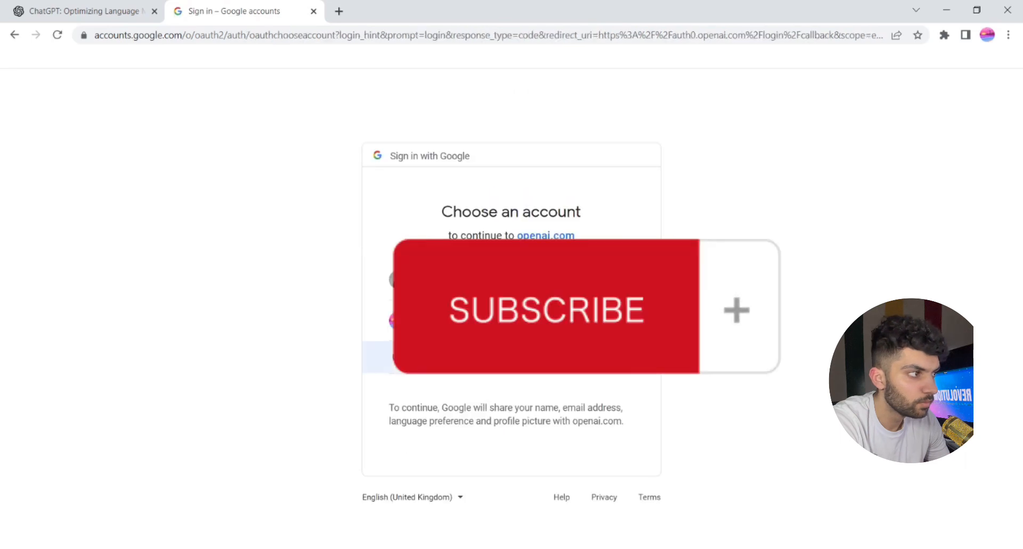
left_click(511, 281)
type("can")
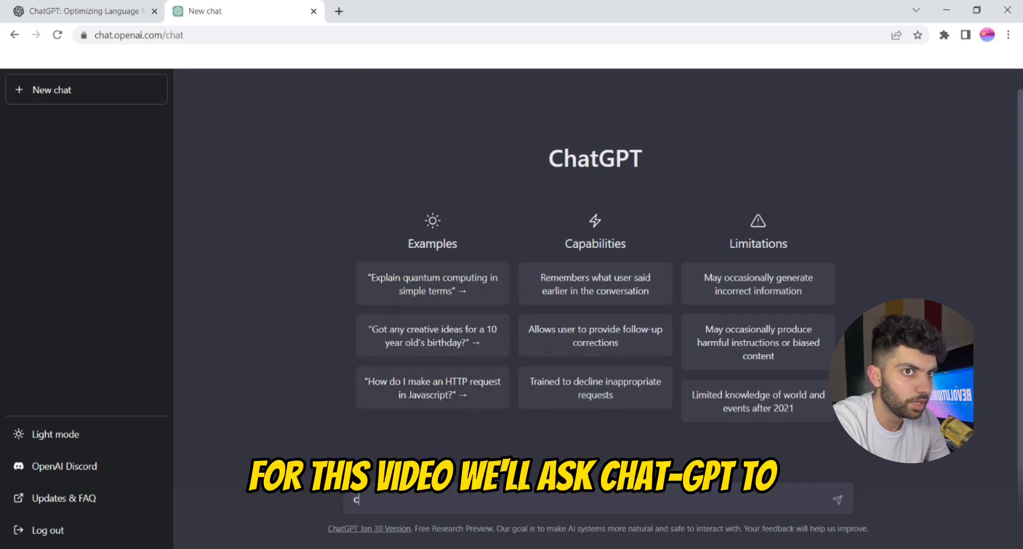
type(" you wri")
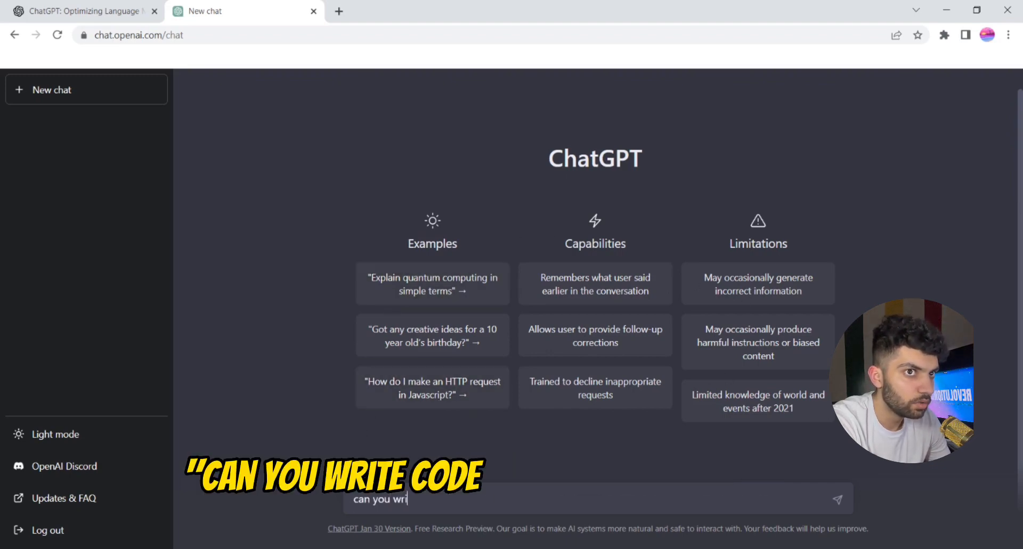
type("te code")
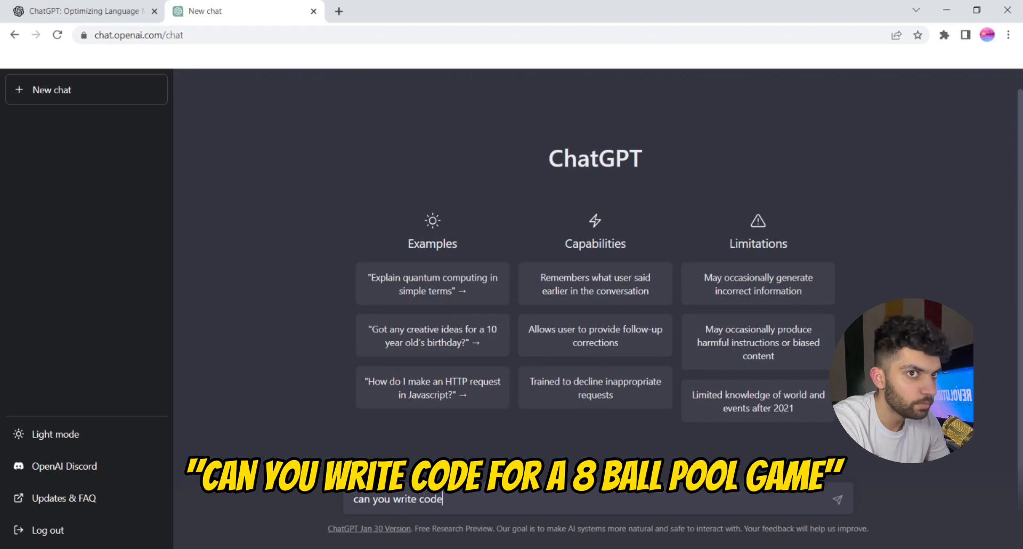
type(" for a 8 ")
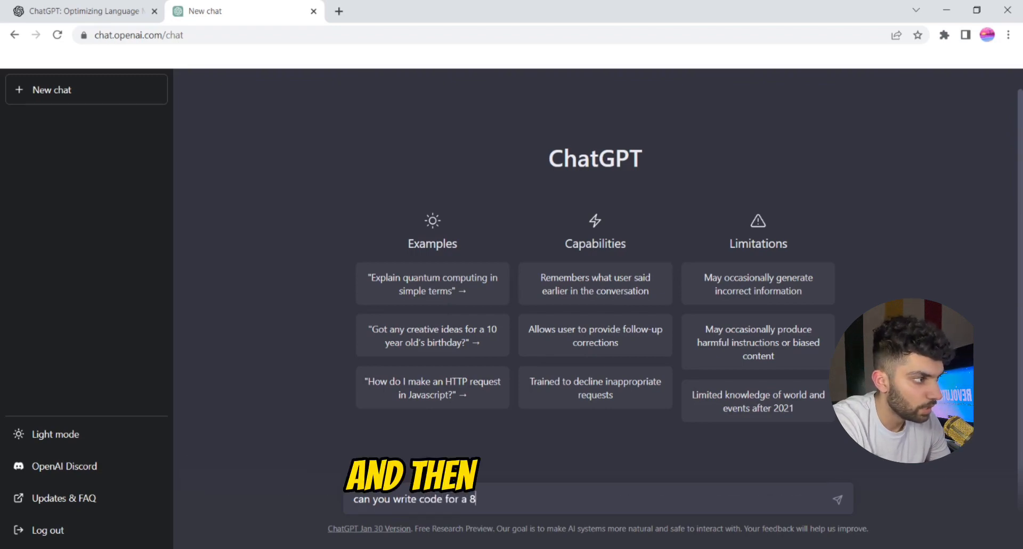
type("ball pool game")
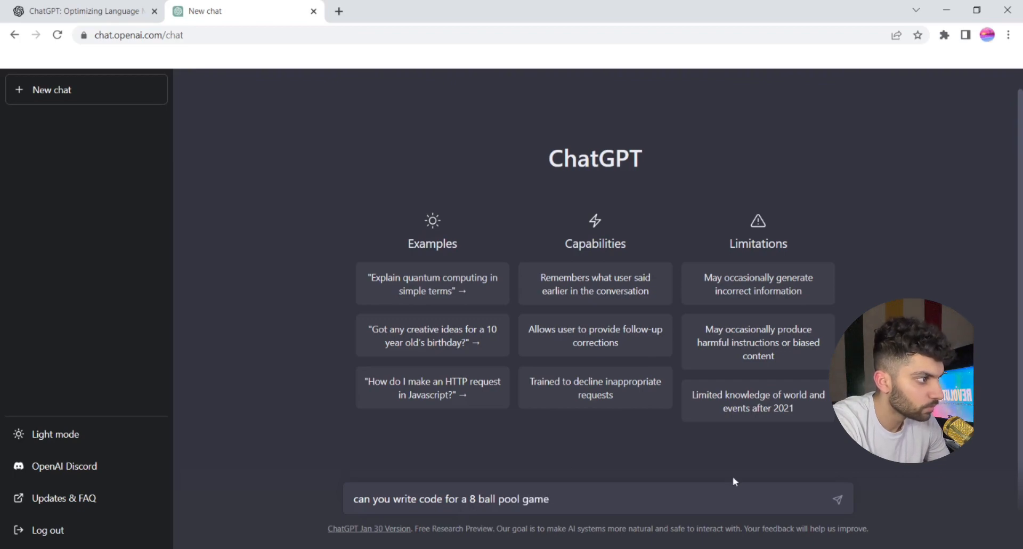
- Send the 8 ball pool game request so ChatGPT generates the Python implementation
left_click(835, 500)
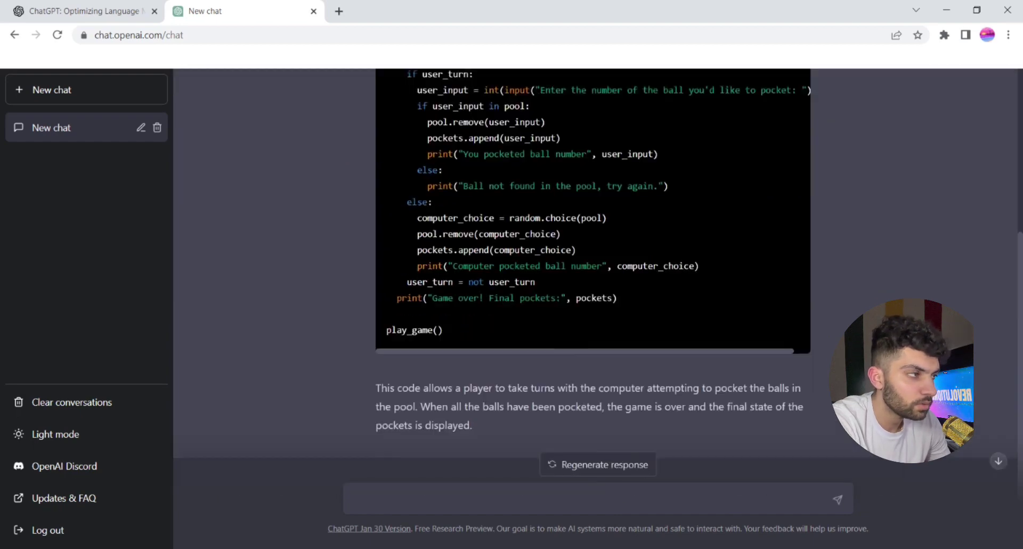
scroll(739, 240, "up", 2)
scroll(738, 240, "up", 4)
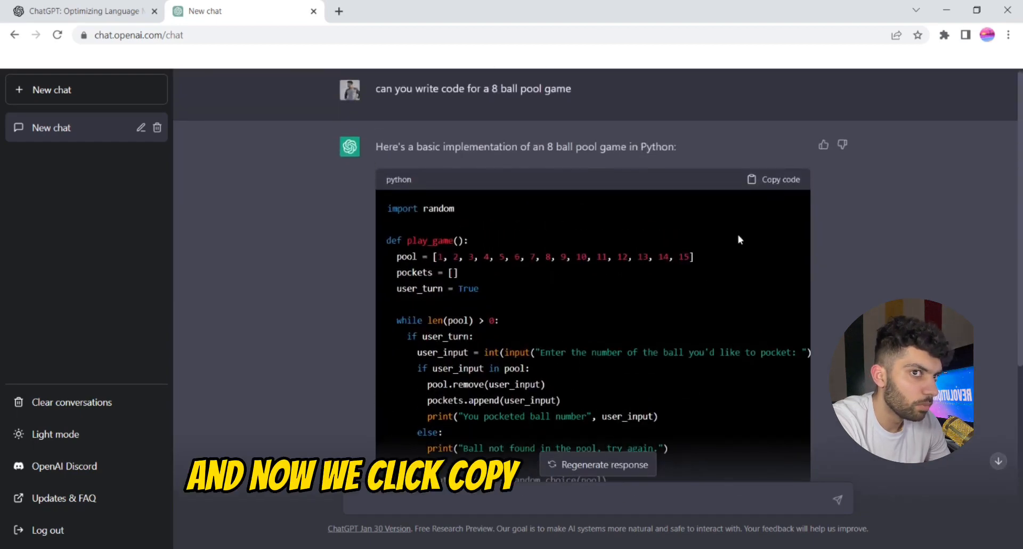